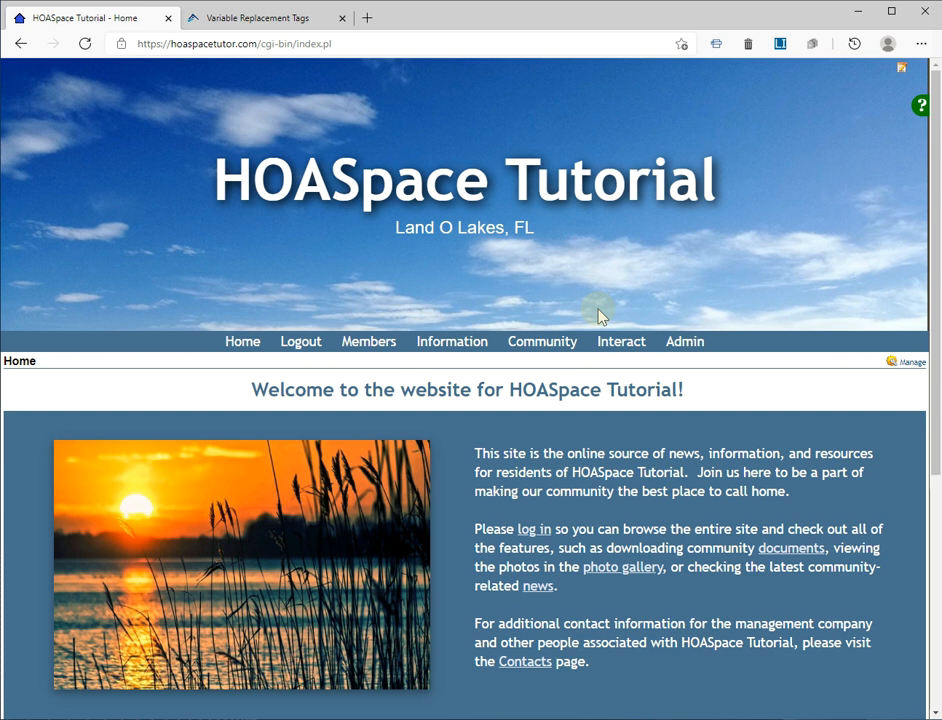
{"action": "left_click", "coordinate": [910, 363]}
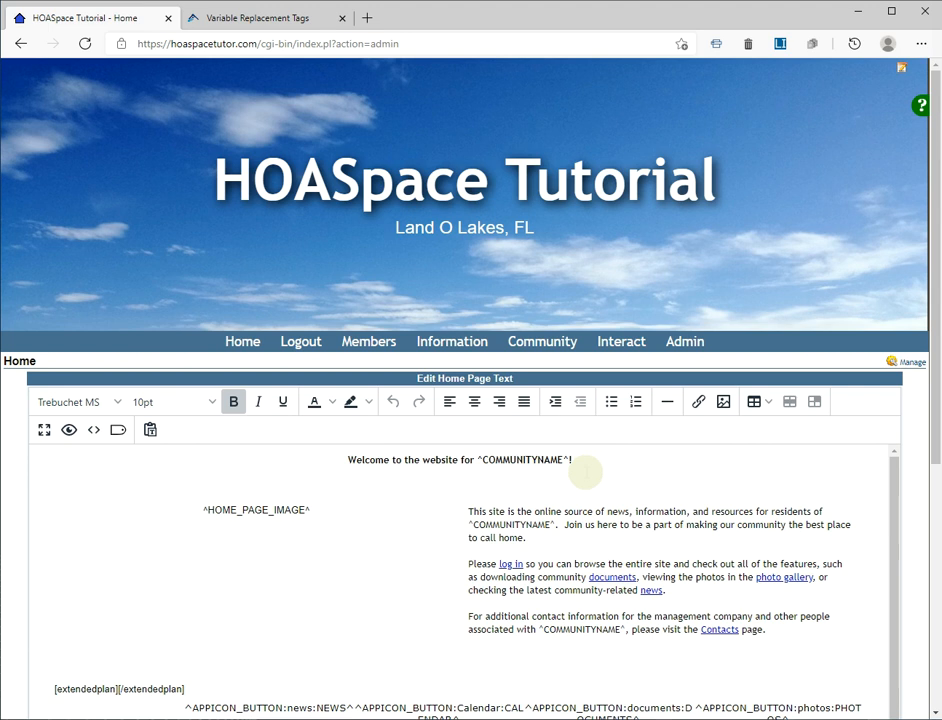
{"action": "left_click", "coordinate": [583, 459]}
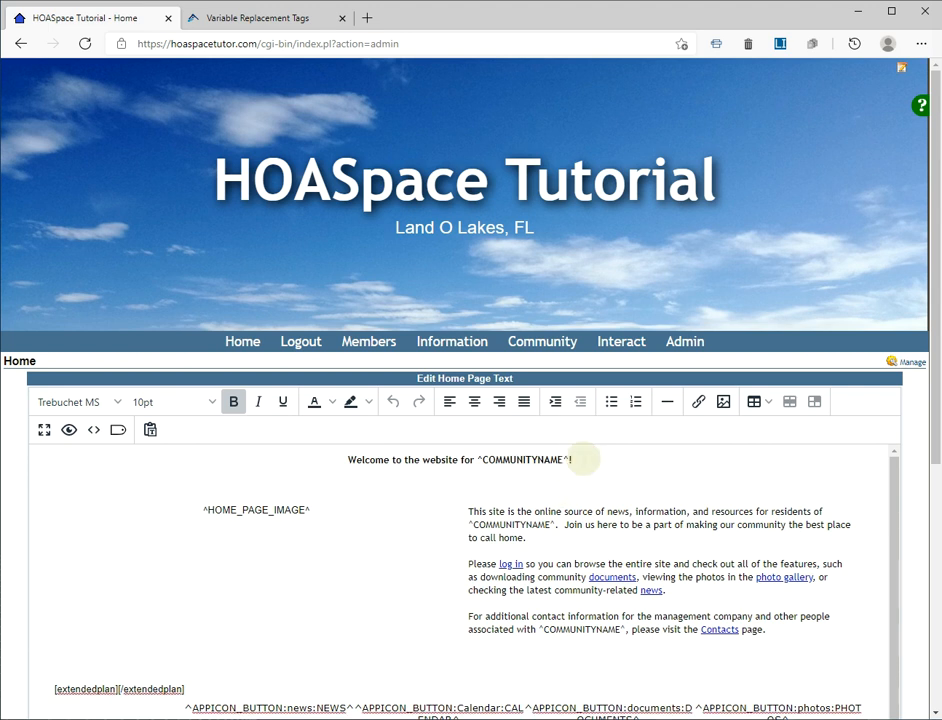
{"action": "key", "text": "Return"}
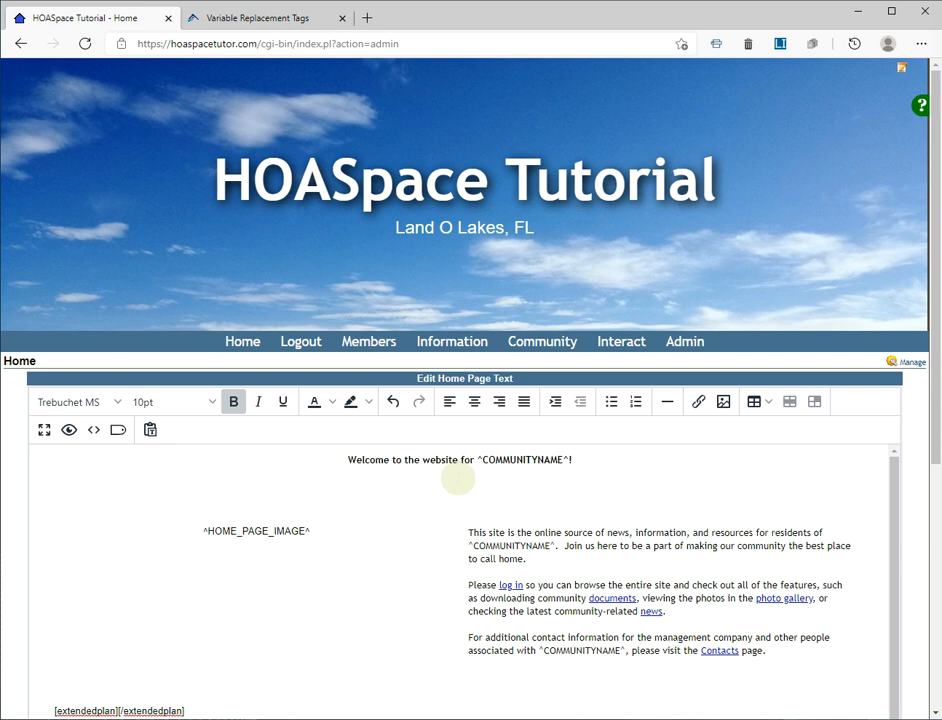
{"action": "type", "text": "https://www.youtube.com/watch?v=EGzjeu-9EF4"}
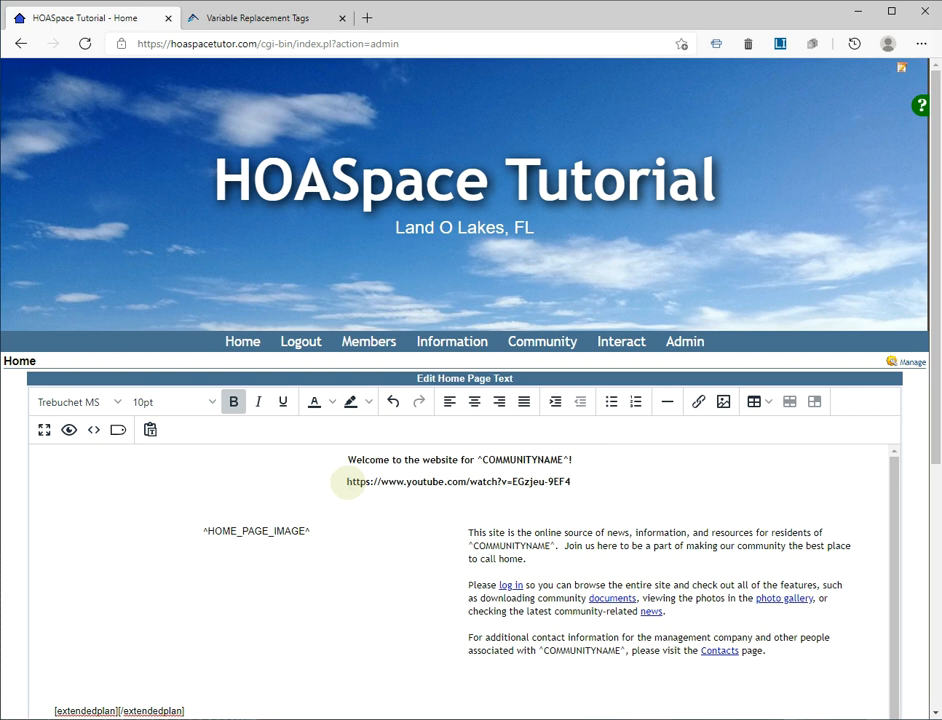
Delete everything before the video ID in the YouTube address so that only EGzjeu-9EF4 is left
{"action": "left_click_drag", "start_coordinate": [512, 482], "coordinate": [568, 482]}
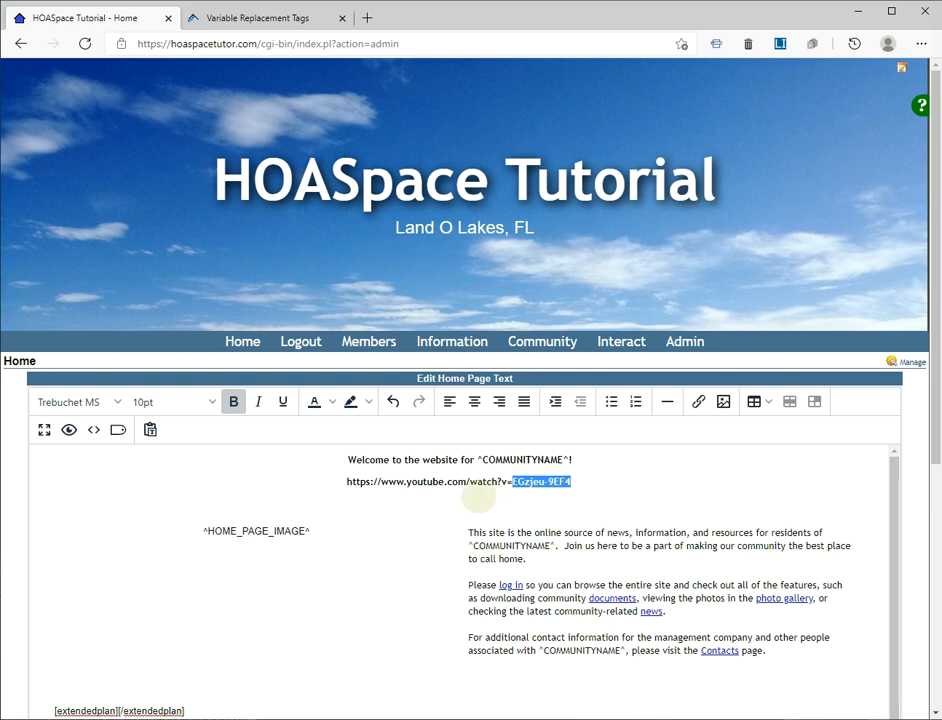
{"action": "left_click", "coordinate": [364, 483]}
{"action": "left_click_drag", "start_coordinate": [345, 481], "coordinate": [510, 482]}
{"action": "key", "text": "BackSpace"}
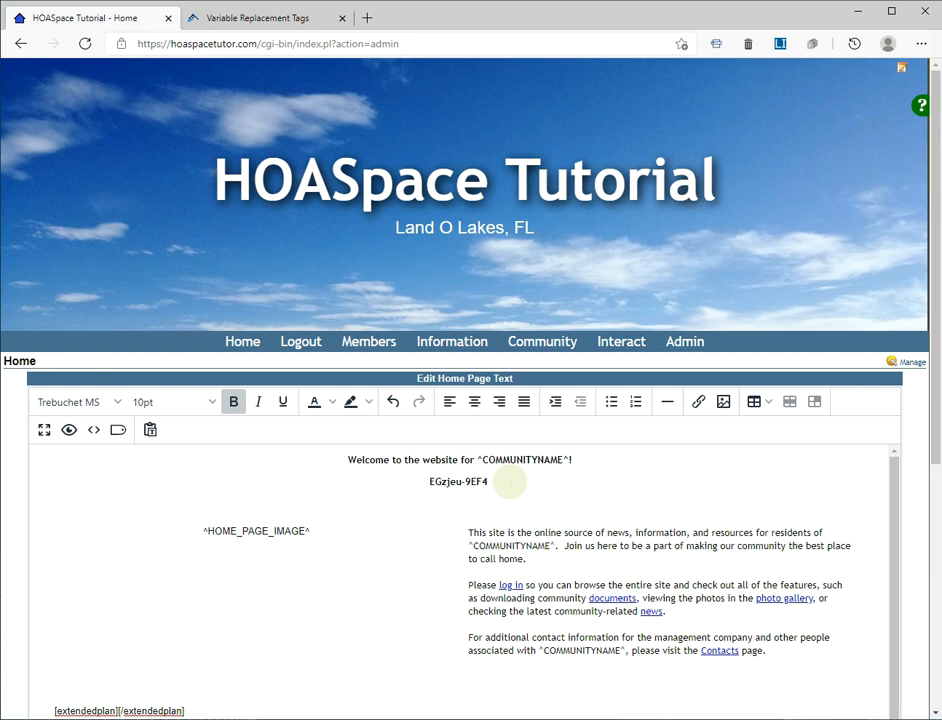
Copy the ^YOUTUBE= prefix from the Variable Replacement Tags page and insert it directly before the video ID on the home page
{"action": "left_click", "coordinate": [265, 27]}
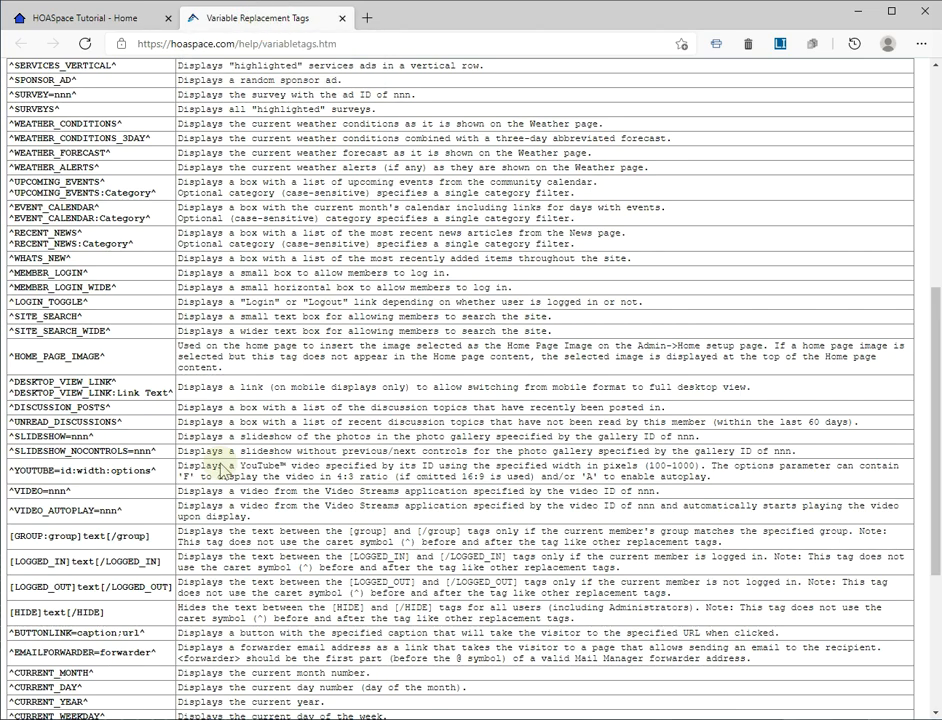
{"action": "scroll", "coordinate": [118, 490], "scroll_direction": "down", "scroll_amount": 3}
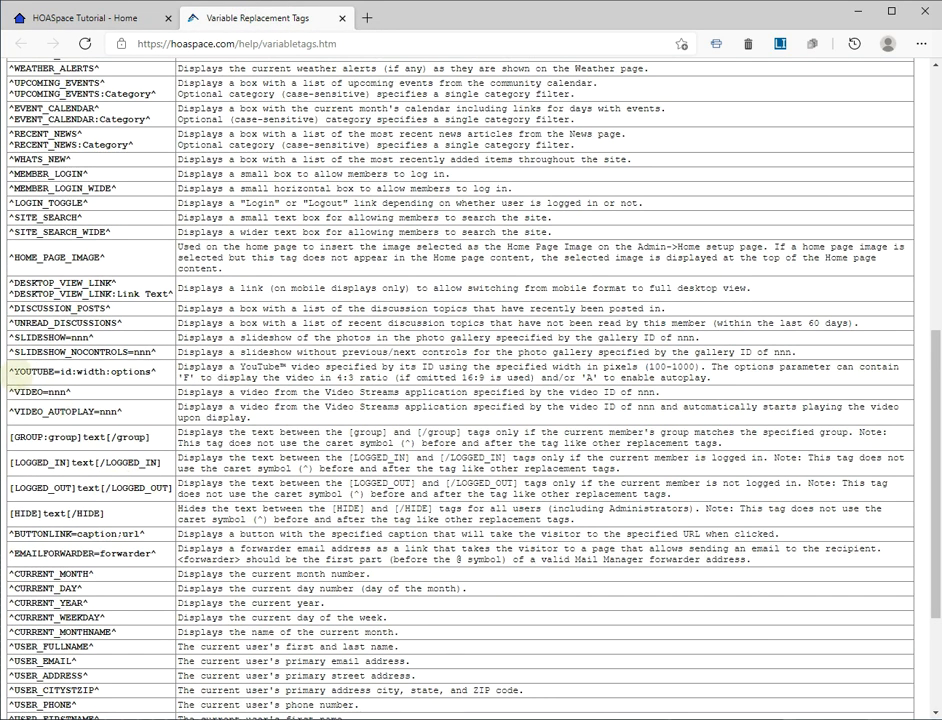
{"action": "left_click_drag", "start_coordinate": [12, 371], "coordinate": [153, 371]}
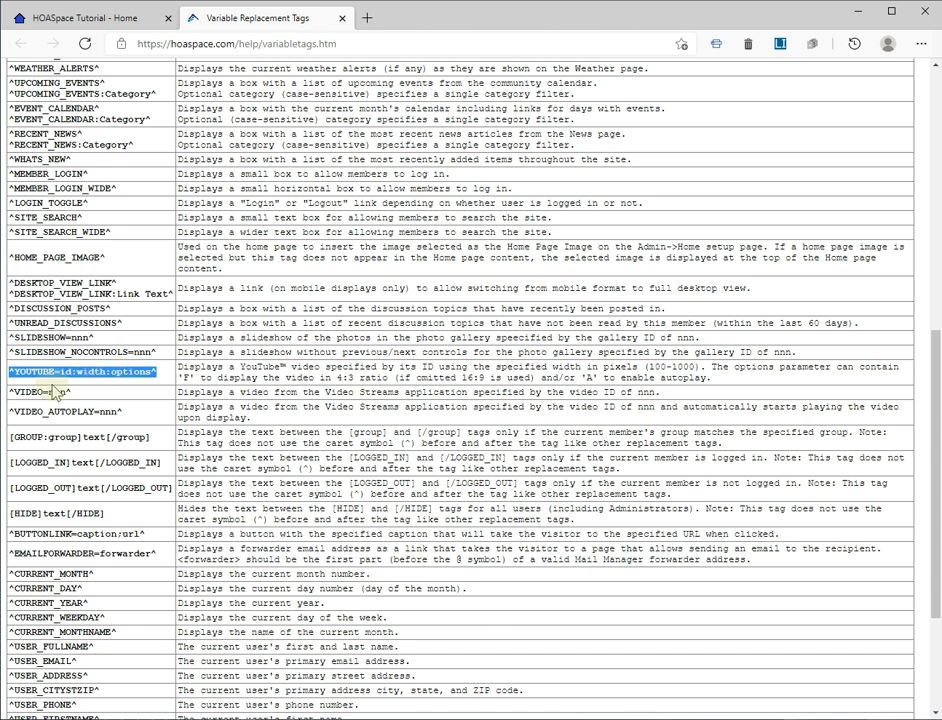
{"action": "left_click", "coordinate": [12, 368]}
{"action": "left_click_drag", "start_coordinate": [12, 370], "coordinate": [50, 372]}
{"action": "key", "text": "ctrl+c"}
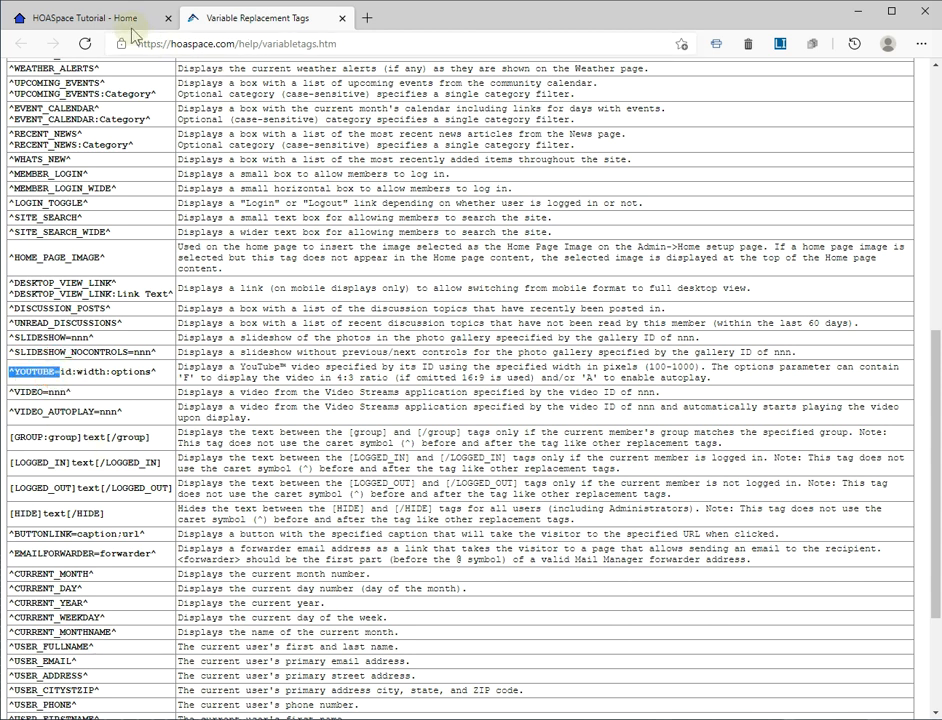
{"action": "left_click", "coordinate": [95, 18]}
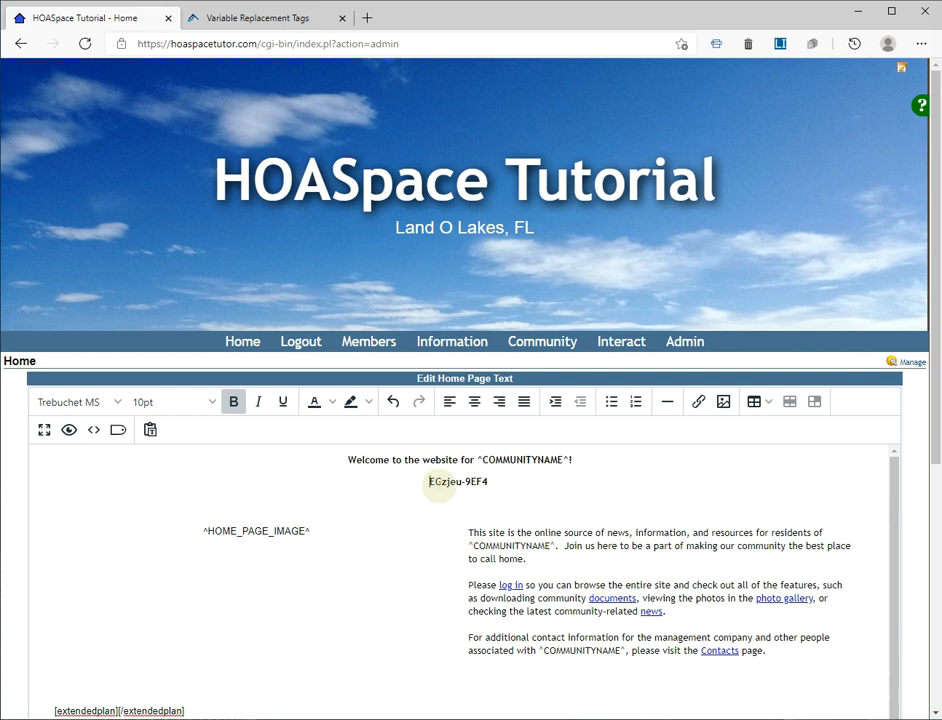
{"action": "key", "text": "ctrl+v"}
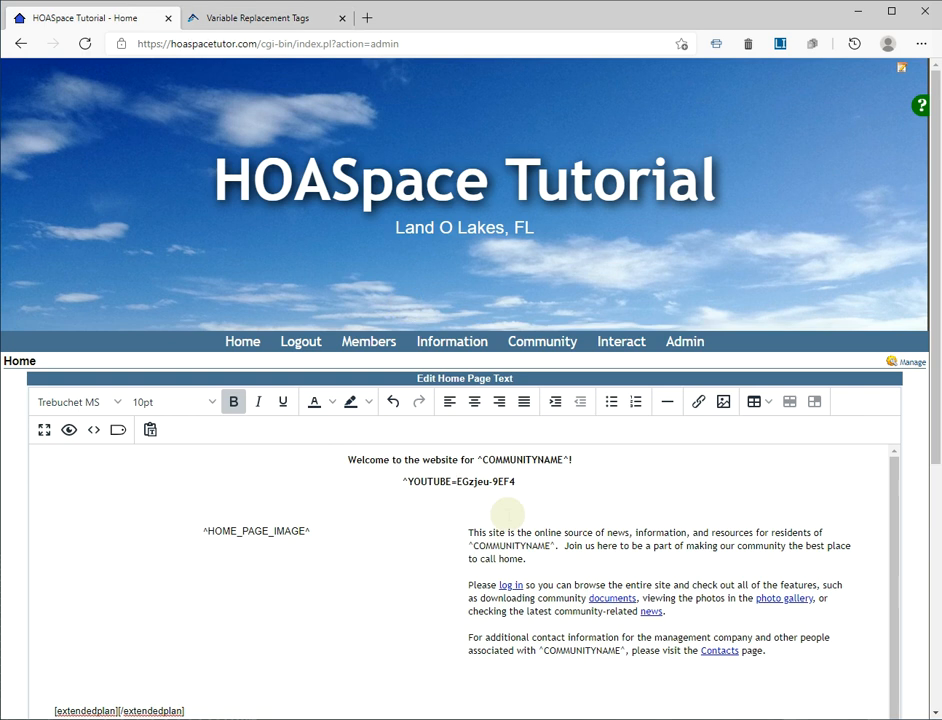
Check the YouTube tag syntax in the tag reference and append :500: after the video ID as the width
{"action": "left_click", "coordinate": [243, 25]}
{"action": "left_click", "coordinate": [23, 371]}
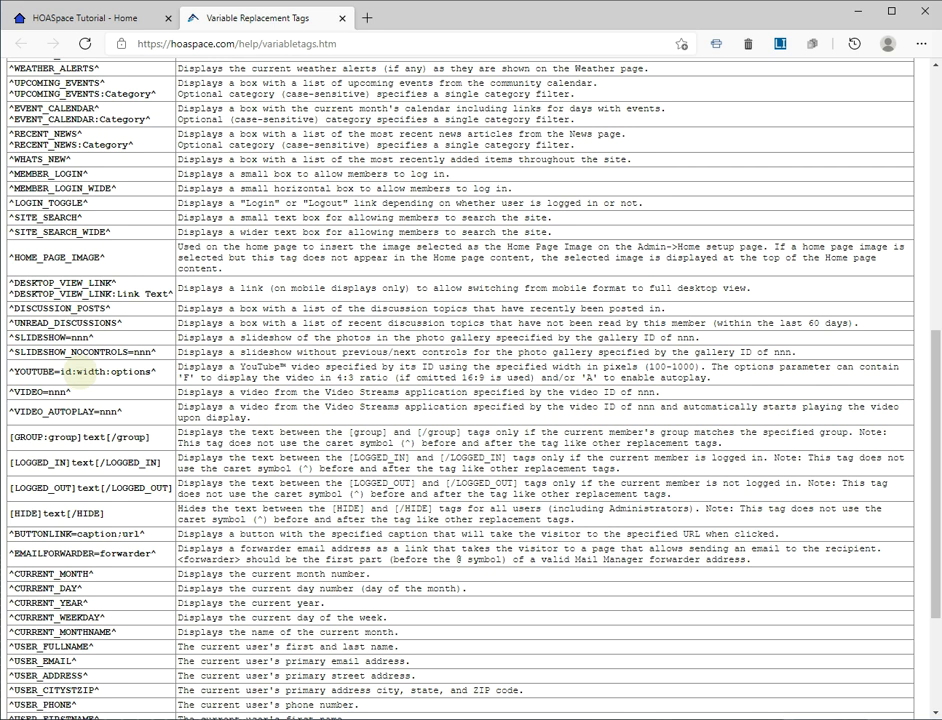
{"action": "left_click", "coordinate": [90, 18]}
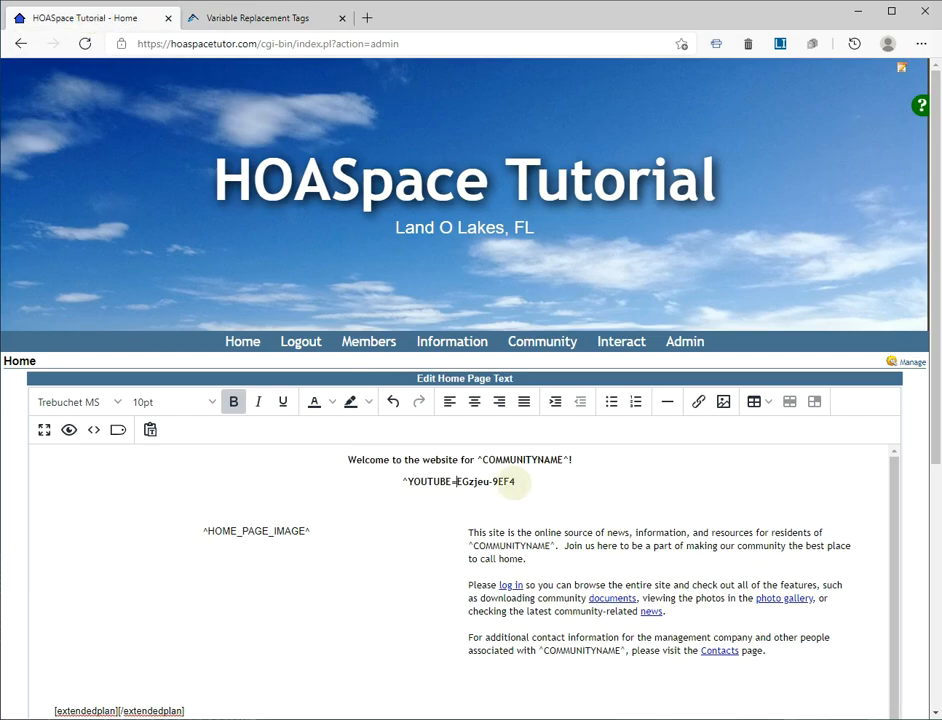
{"action": "type", "text": ":"}
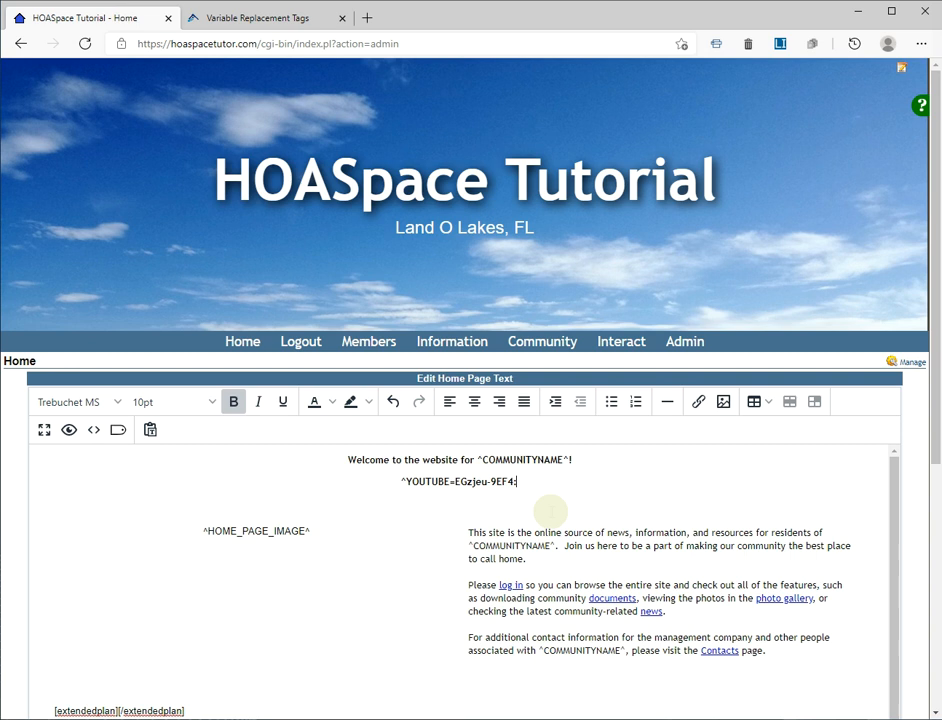
{"action": "type", "text": "500:"}
Look up the YouTube tag's options in the tag reference, add the autoplay option A, and close the tag with ^
{"action": "left_click", "coordinate": [188, 22]}
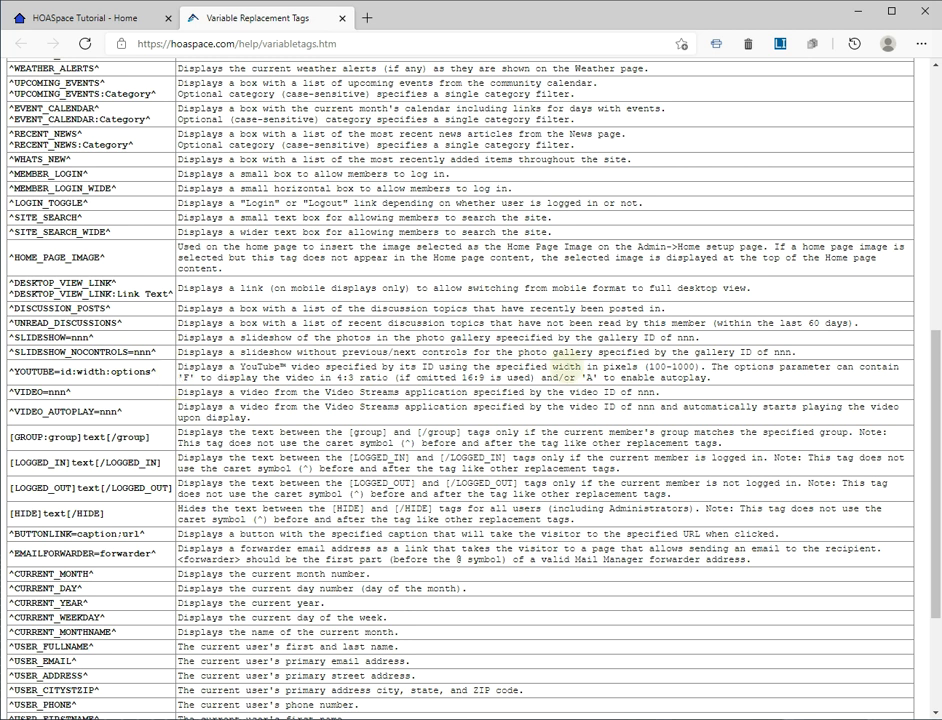
{"action": "mouse_move", "coordinate": [735, 367]}
{"action": "left_mouse_down"}
{"action": "mouse_move", "coordinate": [712, 380]}
{"action": "mouse_move", "coordinate": [730, 388]}
{"action": "left_mouse_up"}
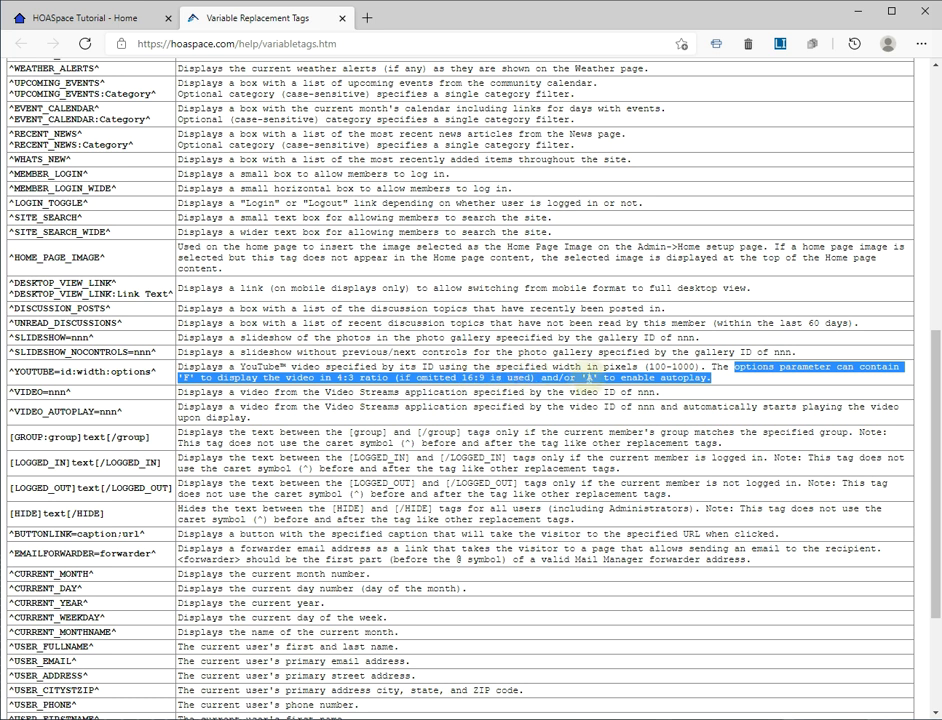
{"action": "left_click", "coordinate": [108, 17]}
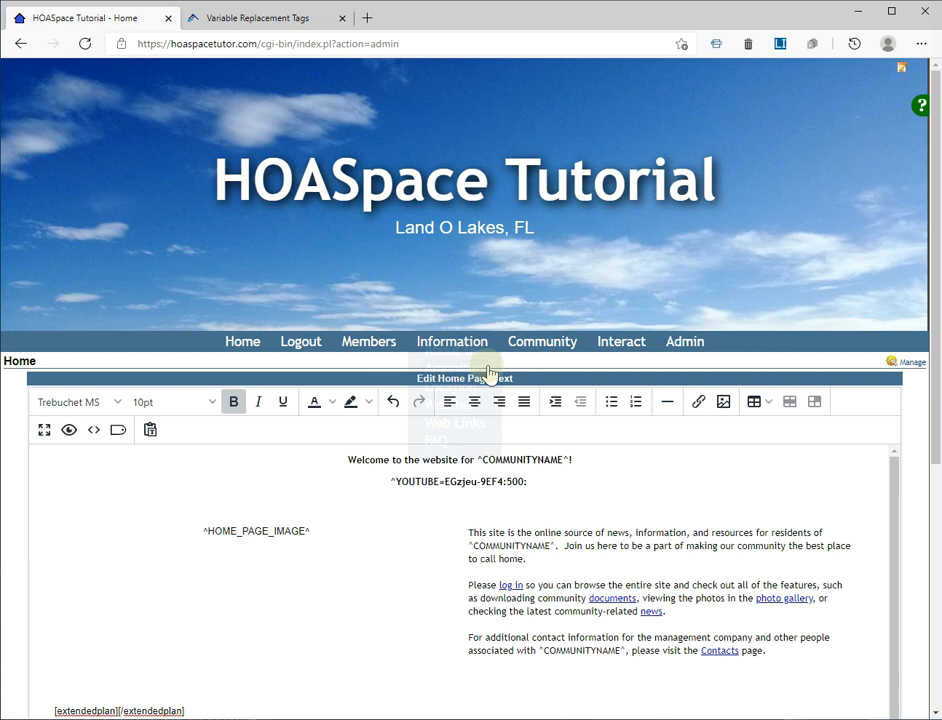
{"action": "type", "text": "A"}
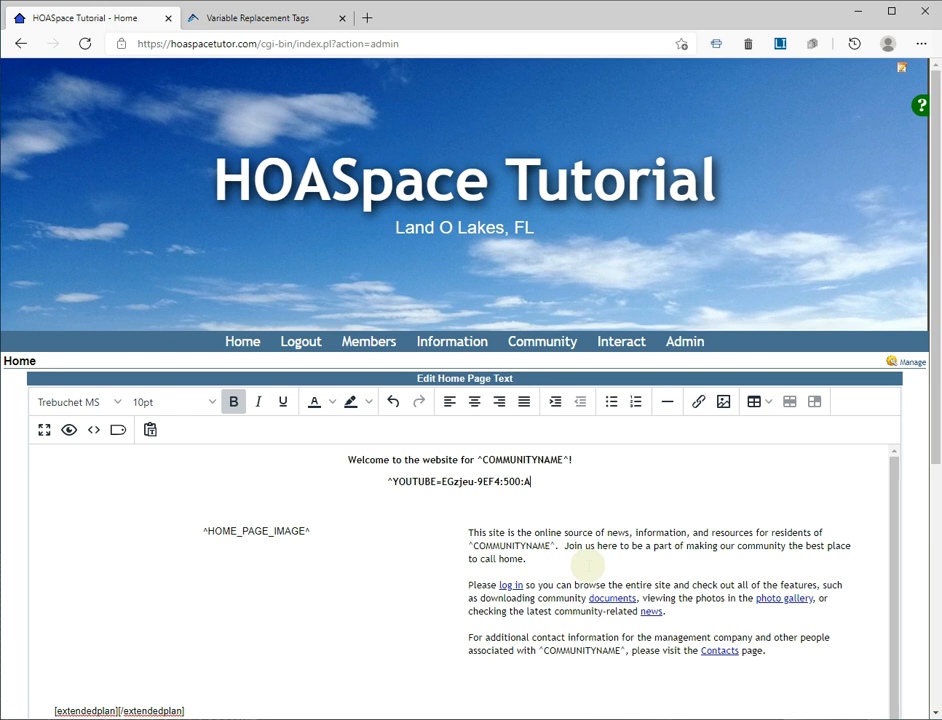
{"action": "type", "text": "^"}
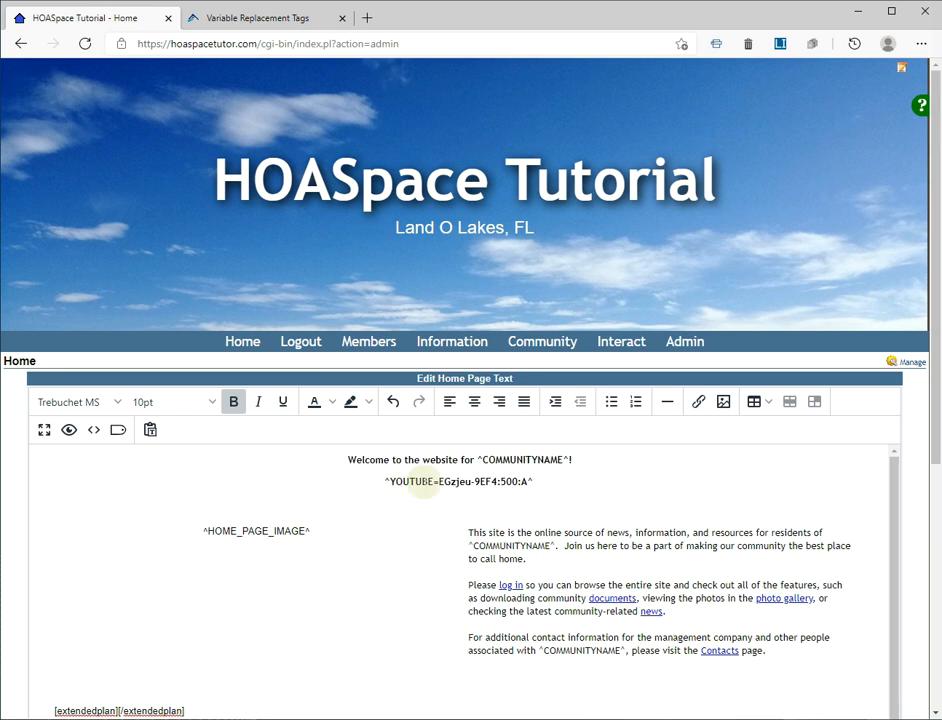
{"action": "left_click_drag", "start_coordinate": [440, 483], "coordinate": [497, 484]}
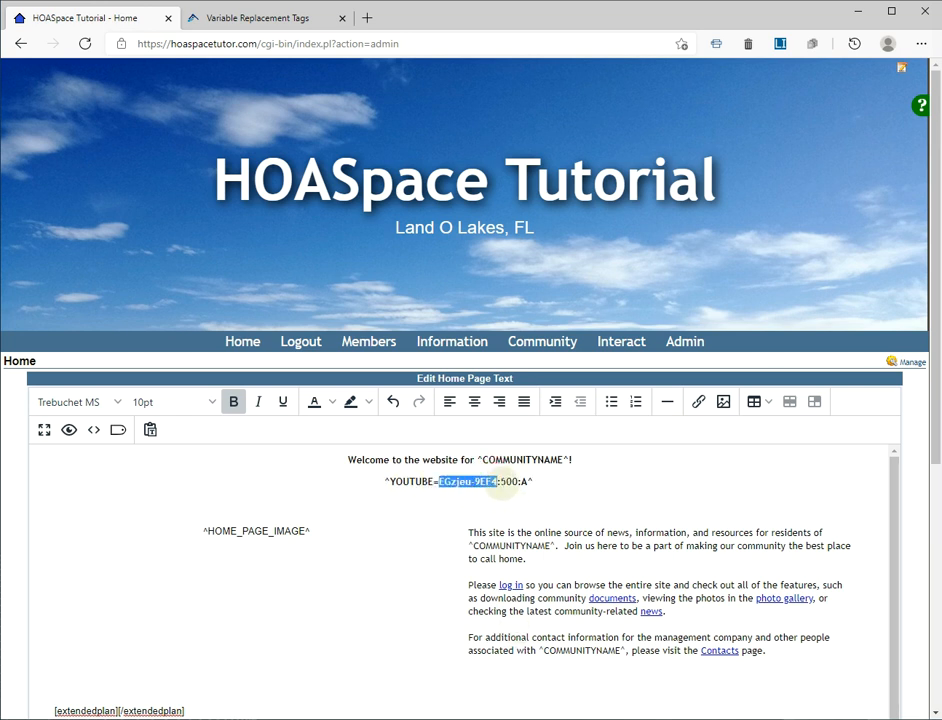
{"action": "left_click", "coordinate": [500, 481]}
{"action": "double_click", "coordinate": [505, 481]}
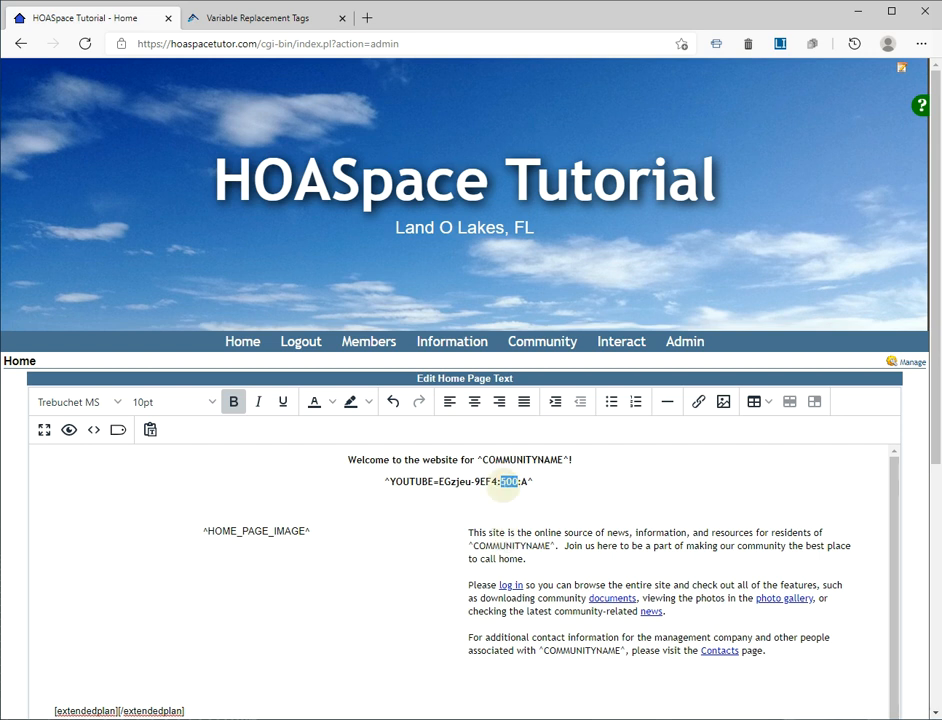
{"action": "left_click", "coordinate": [517, 482]}
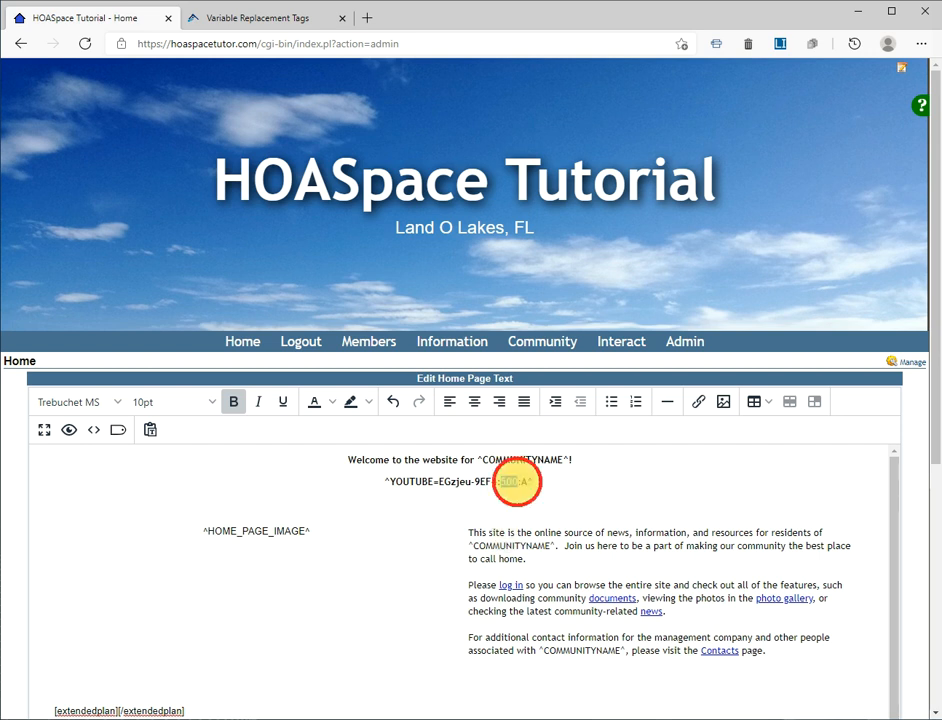
{"action": "double_click", "coordinate": [522, 481]}
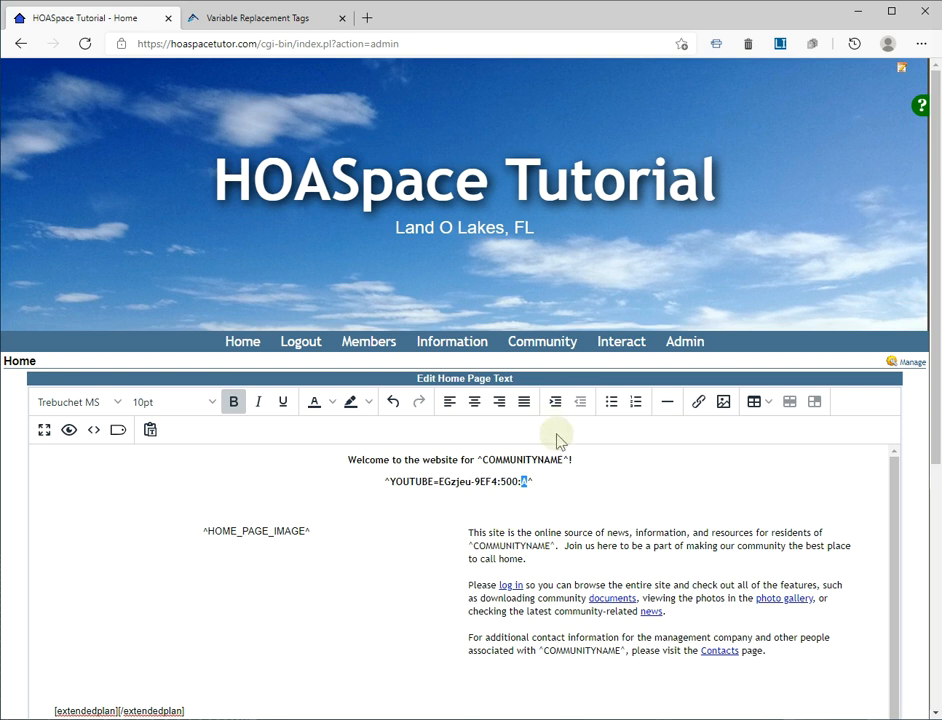
Preview the edited home page with the embedded YouTube video and close the preview
{"action": "scroll", "coordinate": [463, 521], "scroll_direction": "down", "scroll_amount": 2}
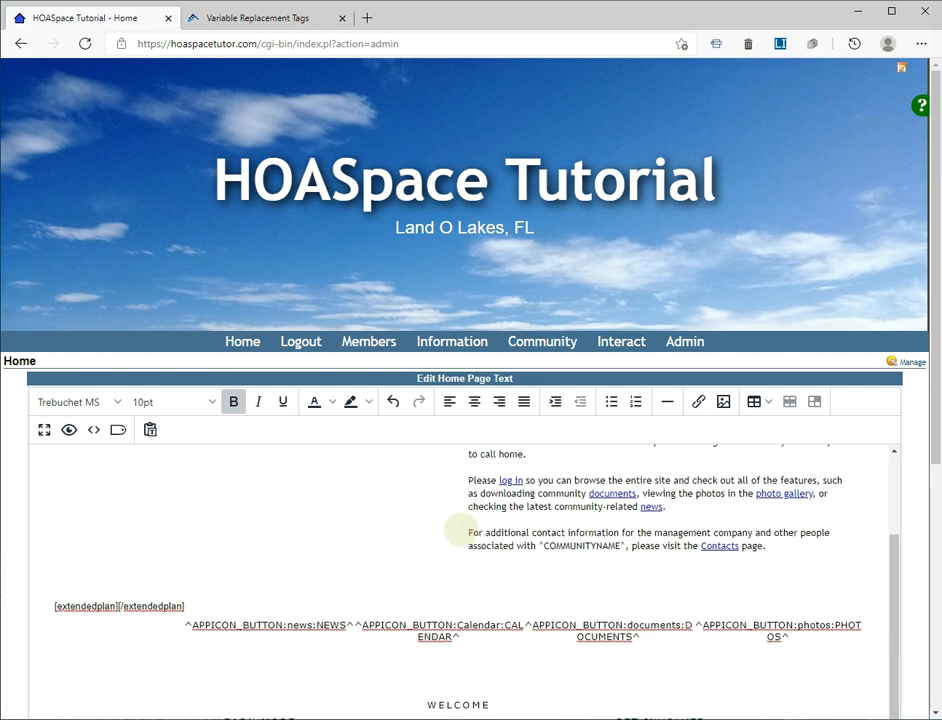
{"action": "scroll", "coordinate": [570, 360], "scroll_direction": "down", "scroll_amount": 3}
{"action": "scroll", "coordinate": [483, 628], "scroll_direction": "down", "scroll_amount": 2}
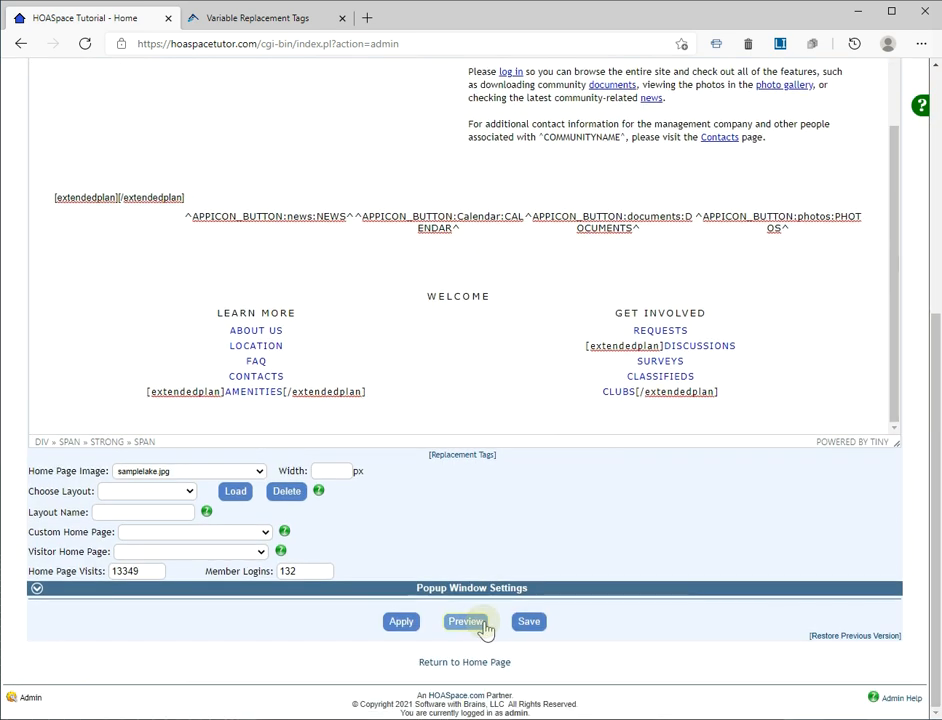
{"action": "left_click", "coordinate": [471, 622]}
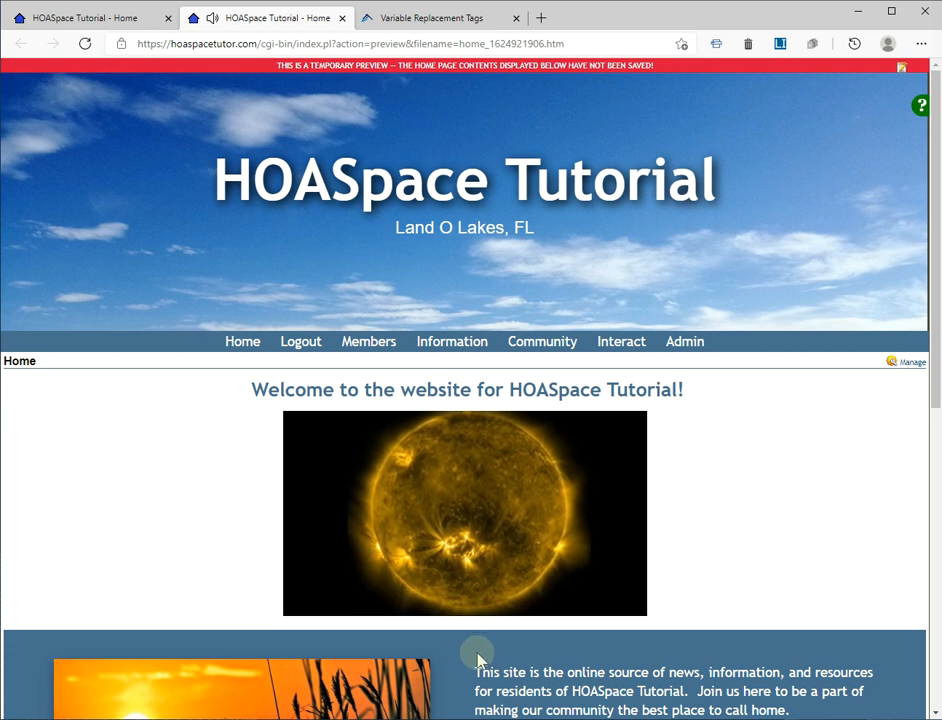
{"action": "left_click", "coordinate": [342, 18]}
{"action": "scroll", "coordinate": [458, 469], "scroll_direction": "up", "scroll_amount": 5}
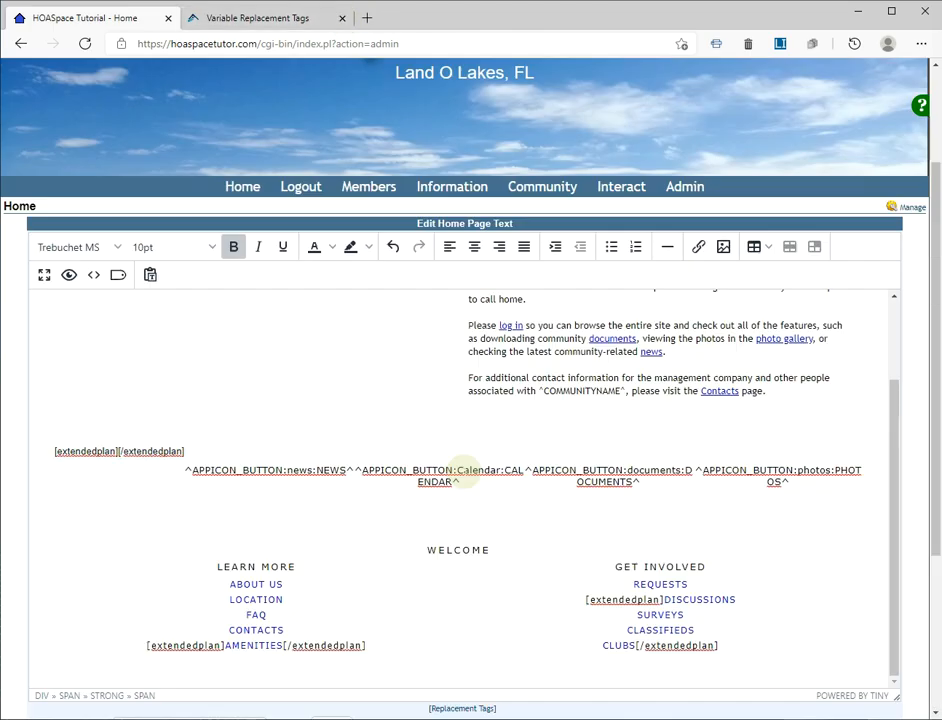
{"action": "scroll", "coordinate": [480, 480], "scroll_direction": "up", "scroll_amount": 2}
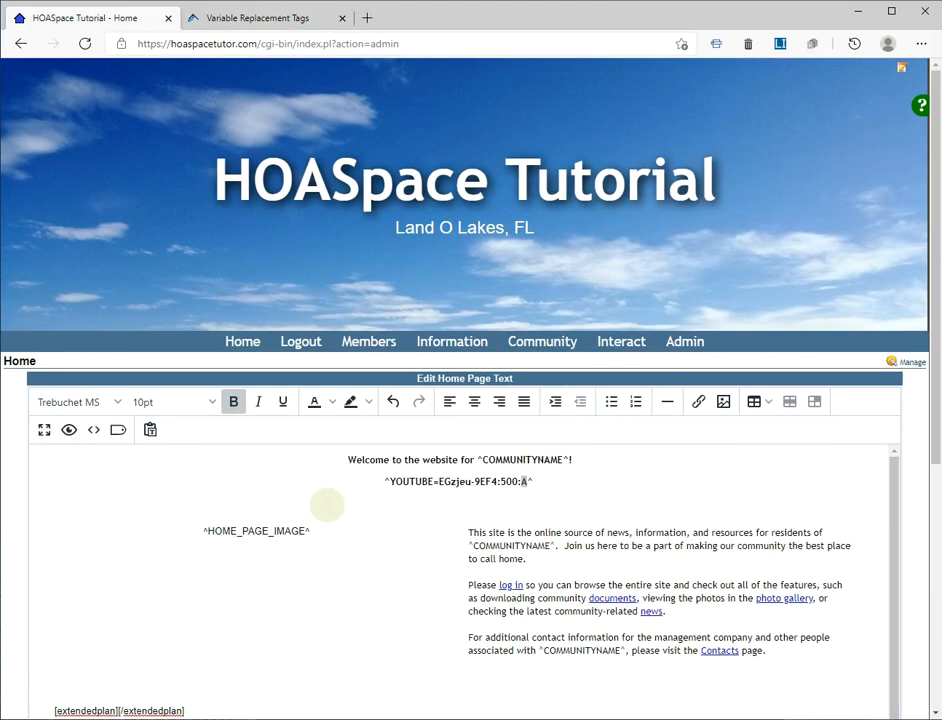
{"action": "scroll", "coordinate": [641, 315], "scroll_direction": "down", "scroll_amount": 2}
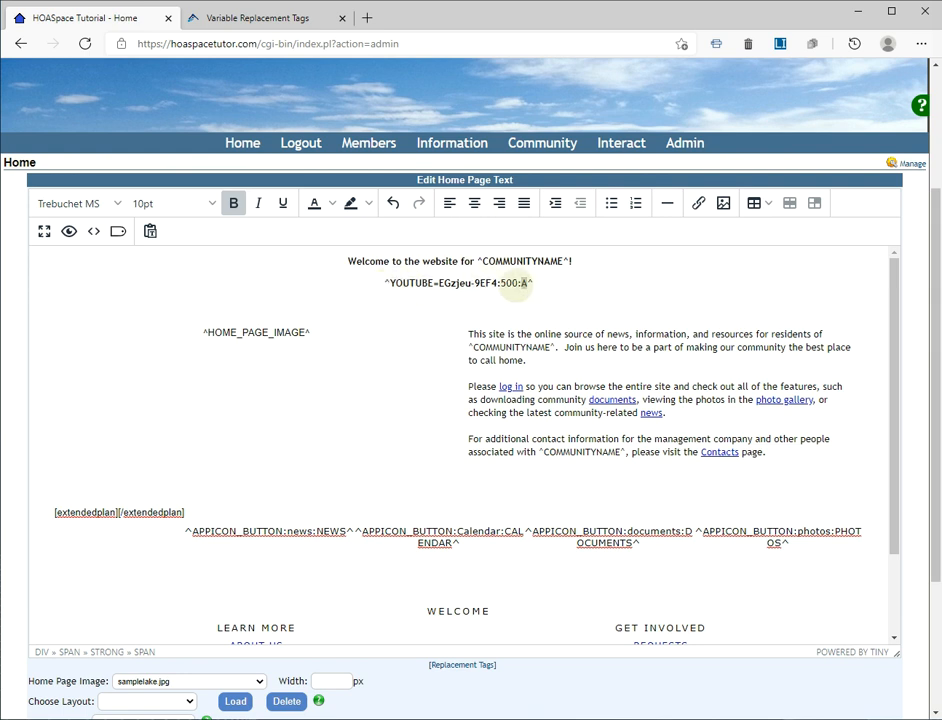
{"action": "left_click", "coordinate": [526, 308]}
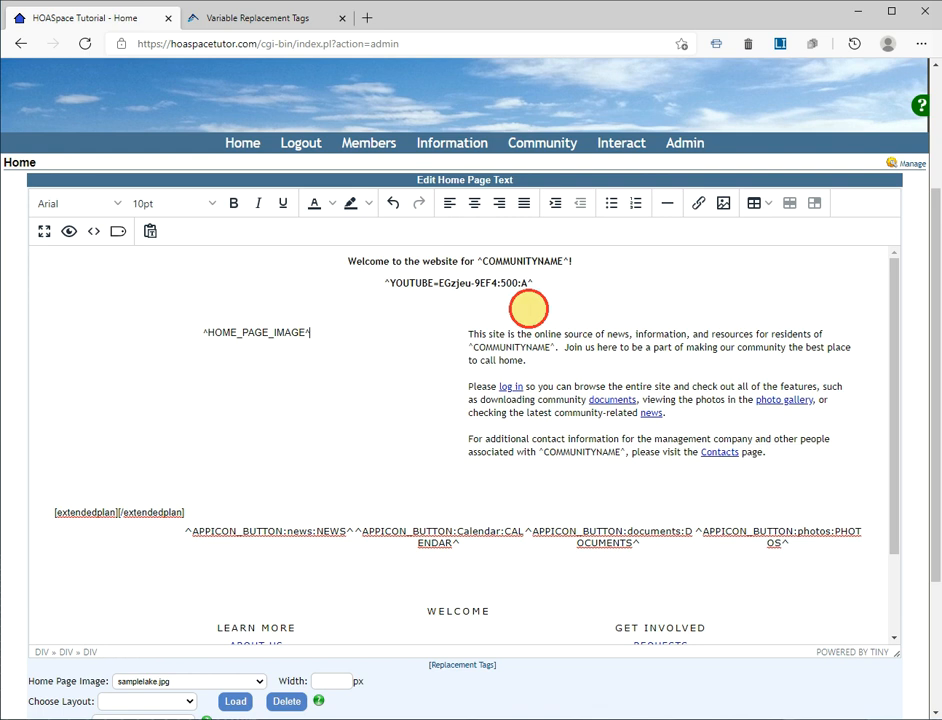